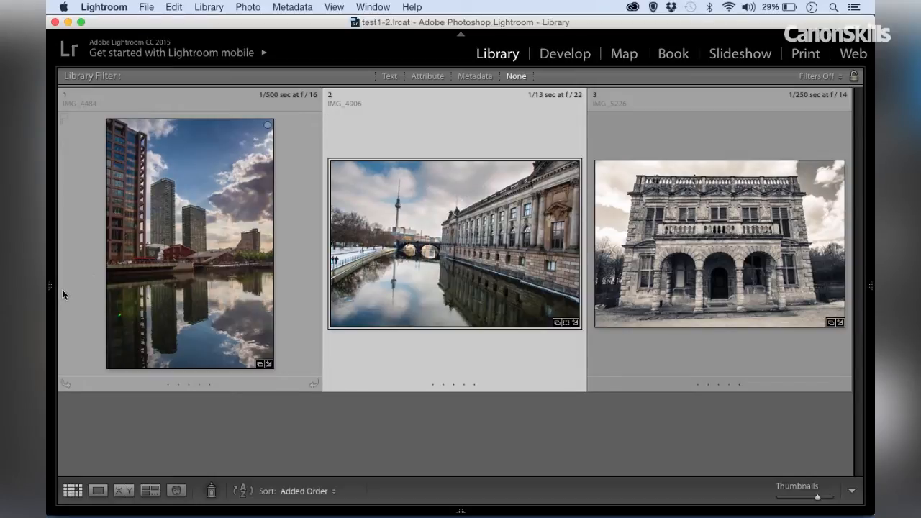
Open the selected canal photo for developing and show its histogram and Lens Corrections settings
mouse_move(52, 291)
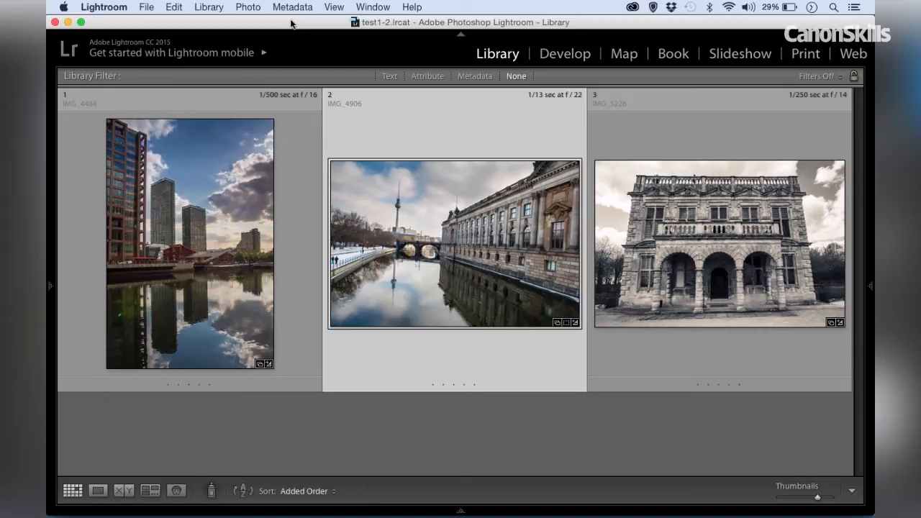
left_click(566, 55)
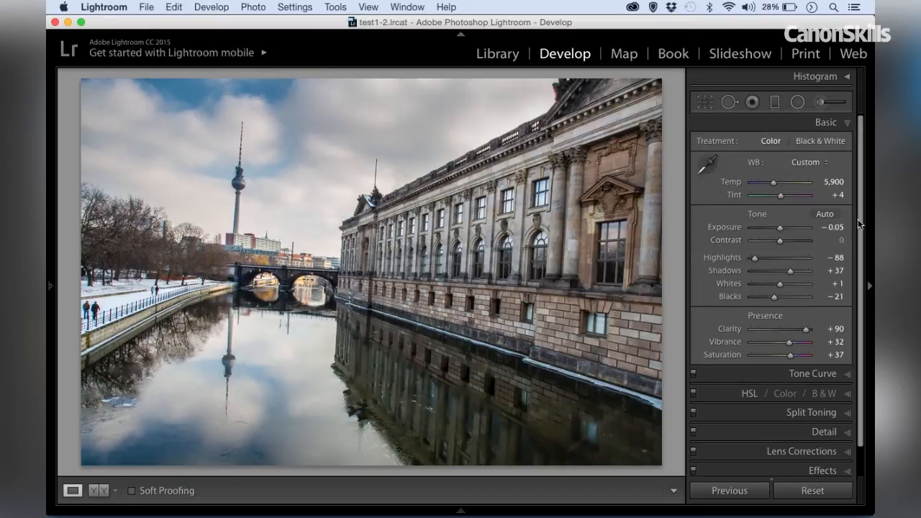
left_click(847, 76)
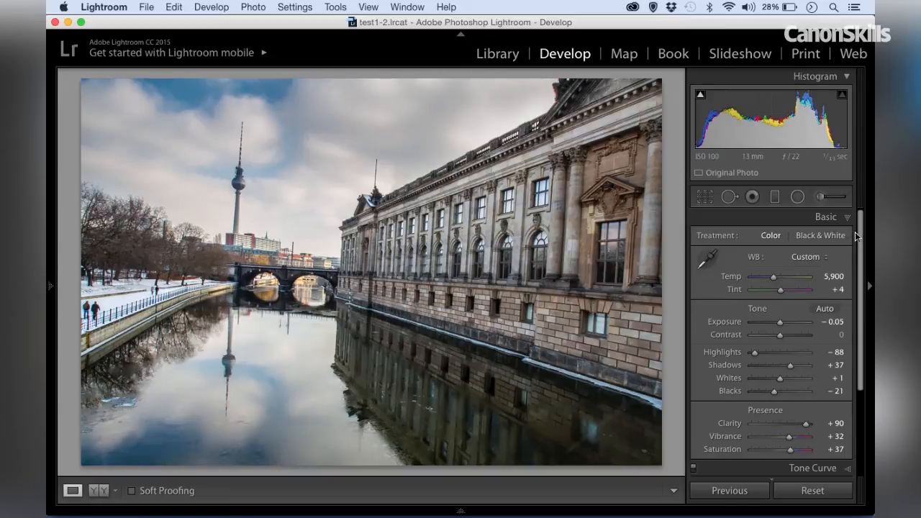
scroll(857, 288, "down", 5)
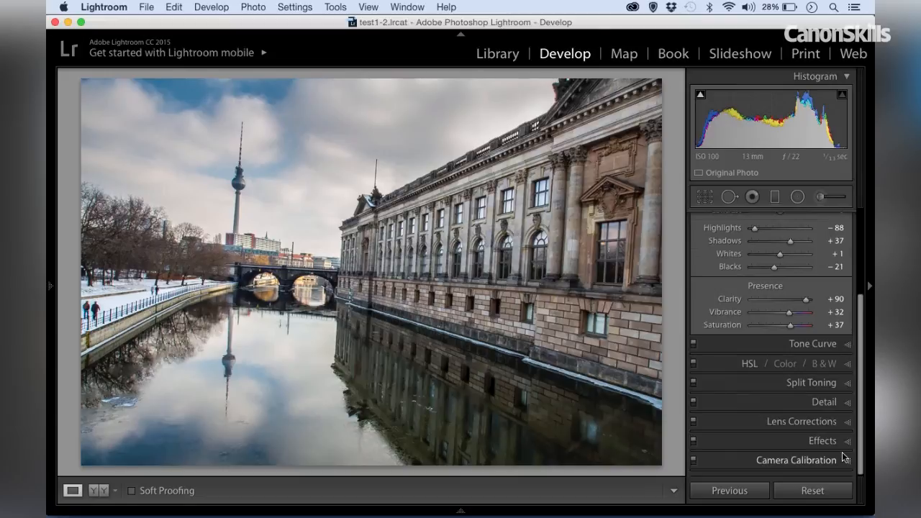
left_click(847, 425)
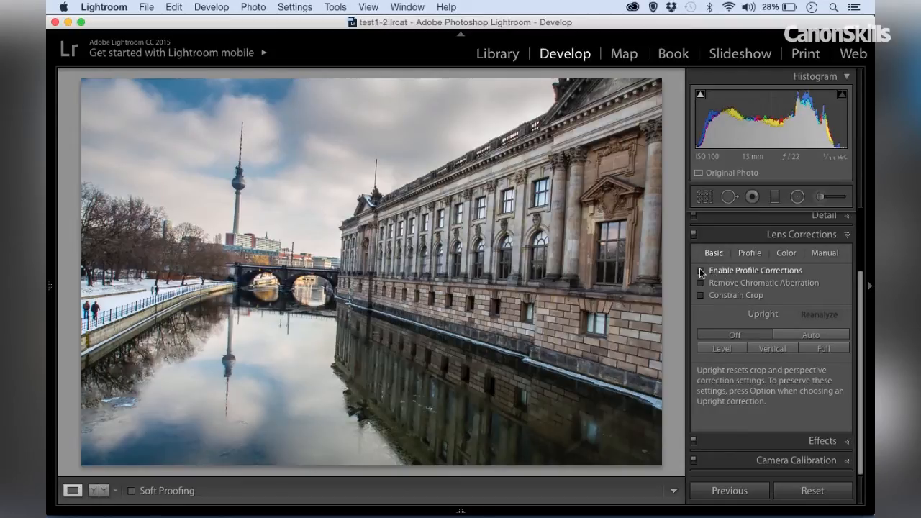
Enable the lens profile corrections for the canal photo, switching them off and on to compare the distortion and vignetting
left_click(749, 254)
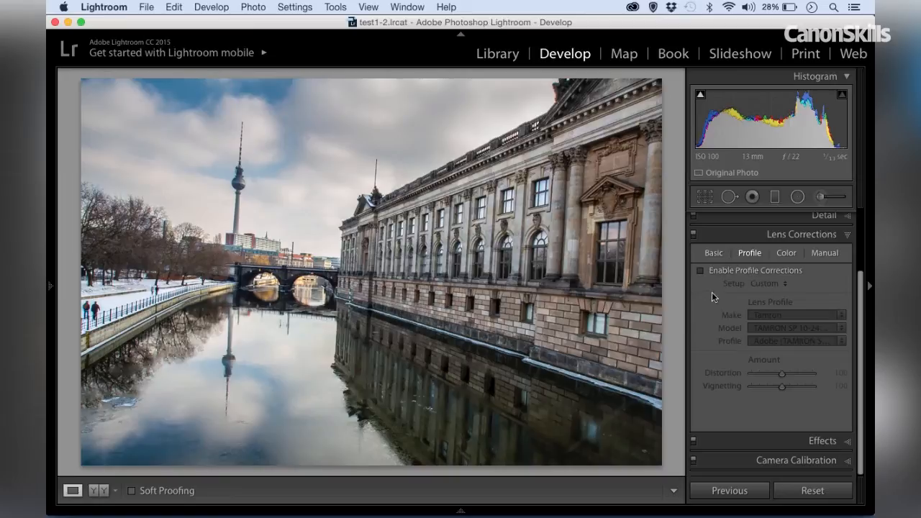
left_click(699, 271)
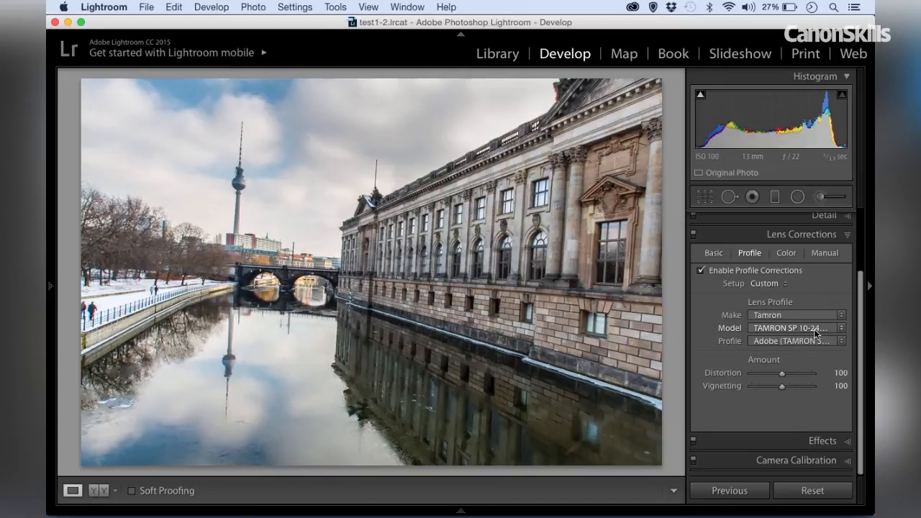
left_click(701, 271)
left_click(701, 271)
left_click(701, 270)
left_click(701, 270)
left_click(782, 372)
Examine the lens makes and Tamron models available for the lens profile, leaving the choice as it is
left_click(843, 318)
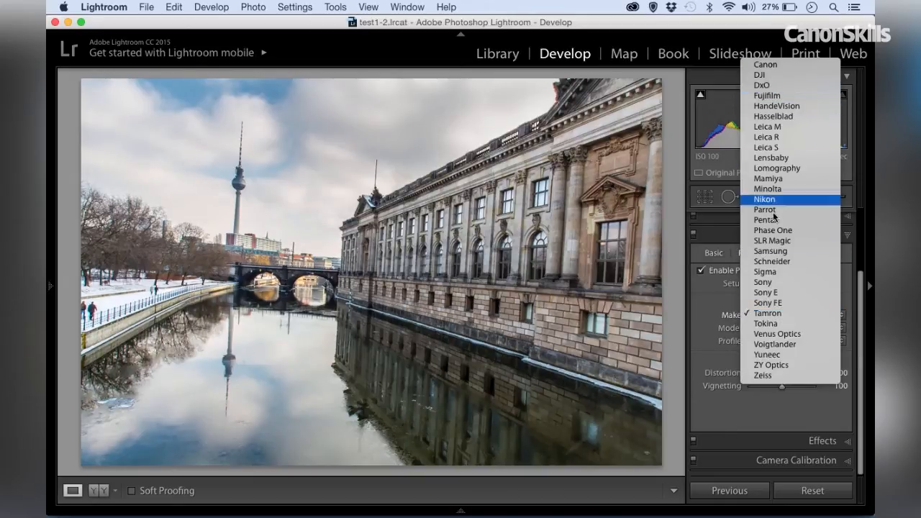
left_click(704, 324)
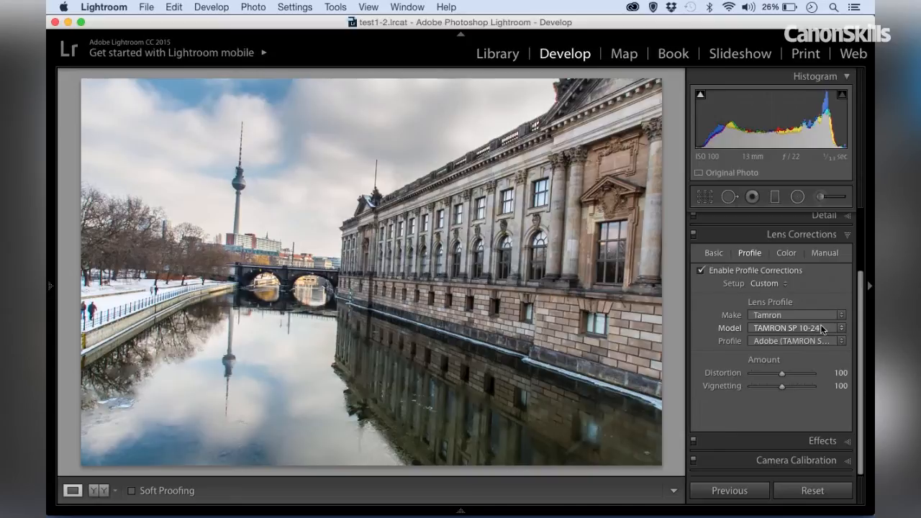
left_click(824, 328)
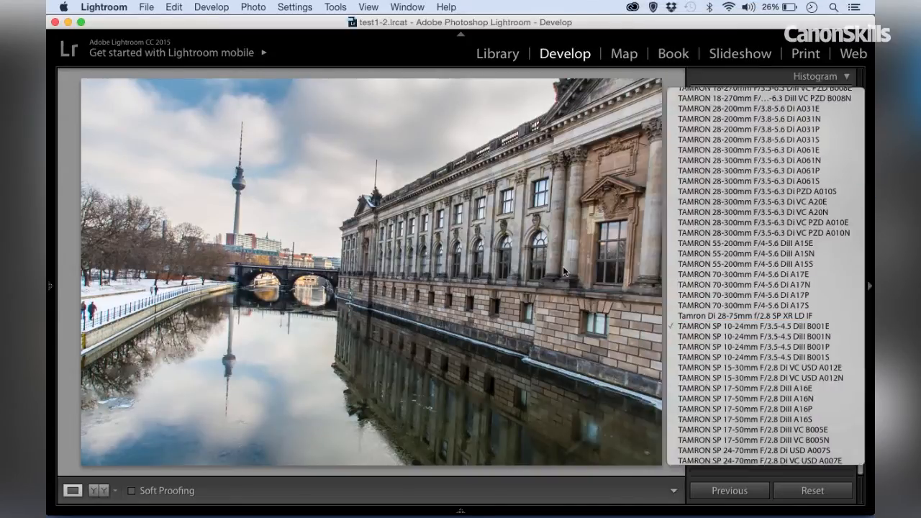
left_click(562, 267)
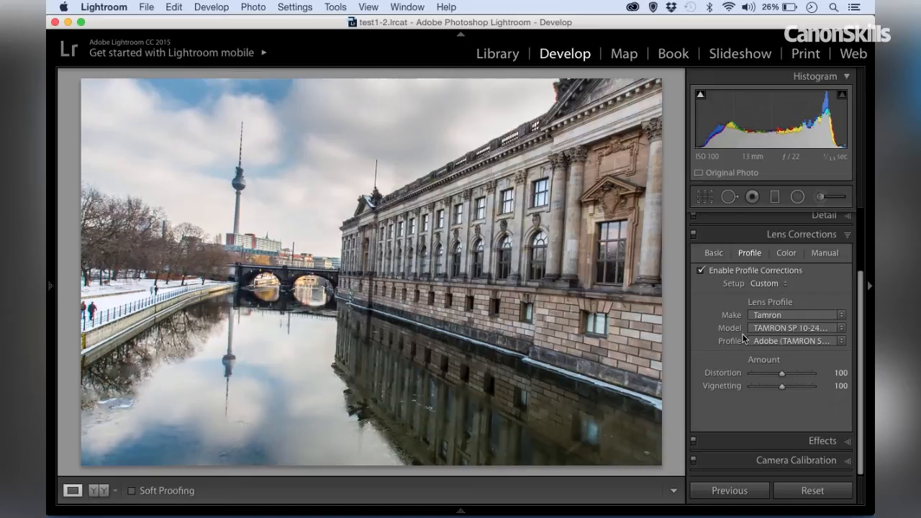
Compare the Vertical, Auto and Full Upright corrections on the canal photo and apply Level
left_click(714, 253)
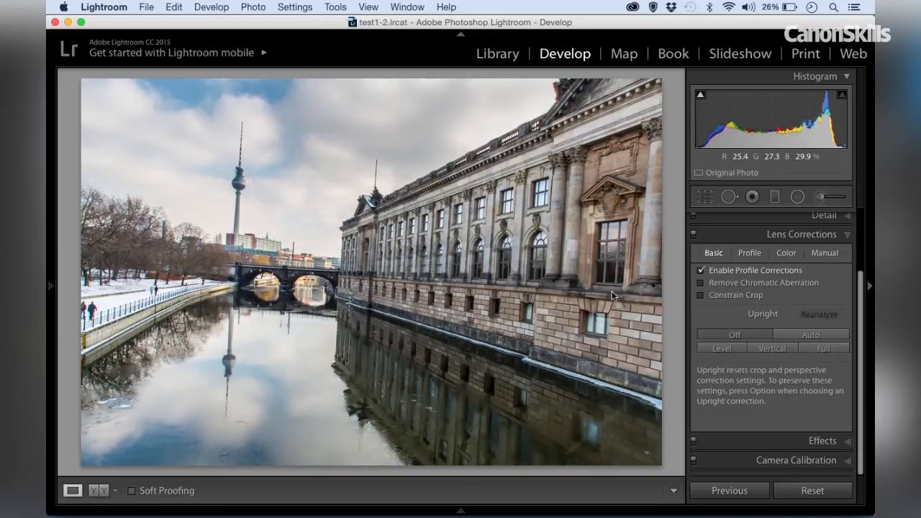
left_click(734, 349)
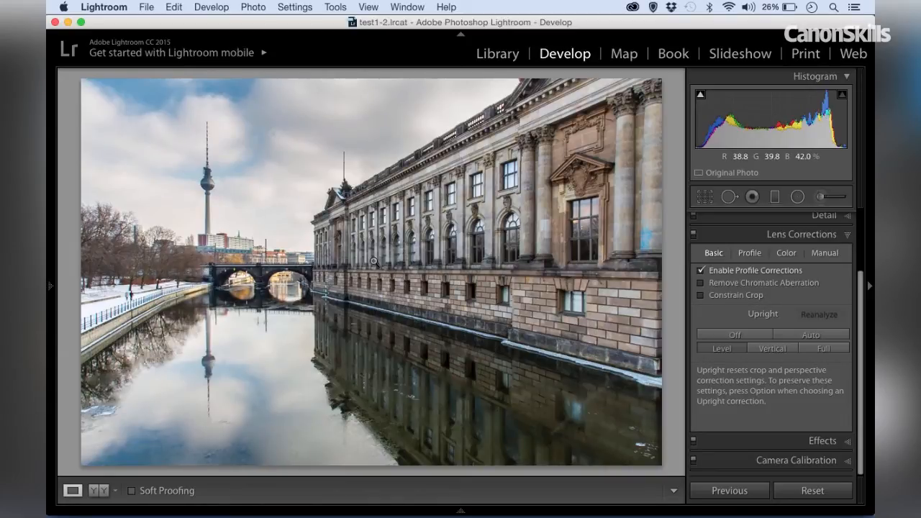
left_click(773, 349)
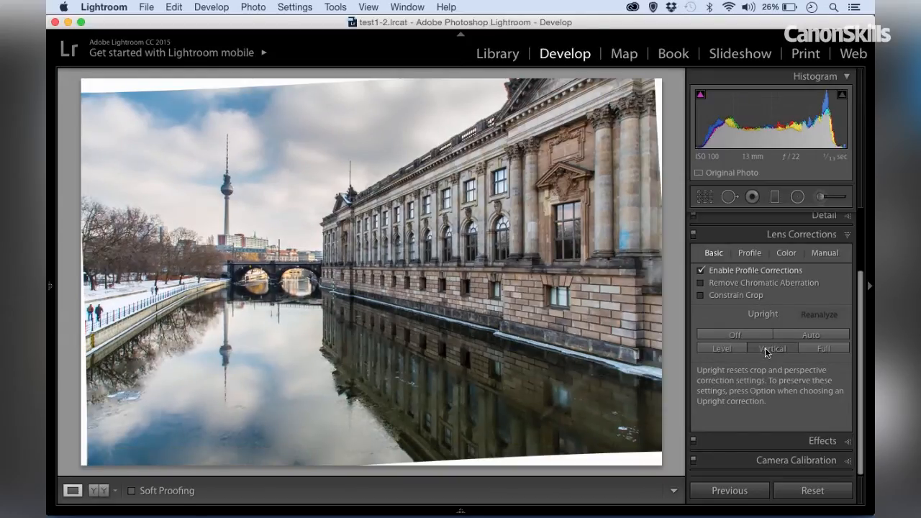
left_click(822, 335)
left_click(821, 349)
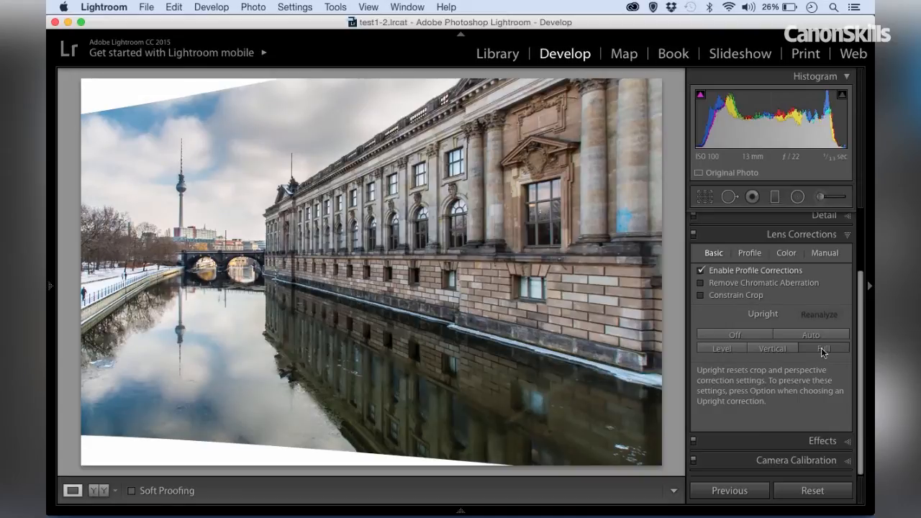
left_click(755, 334)
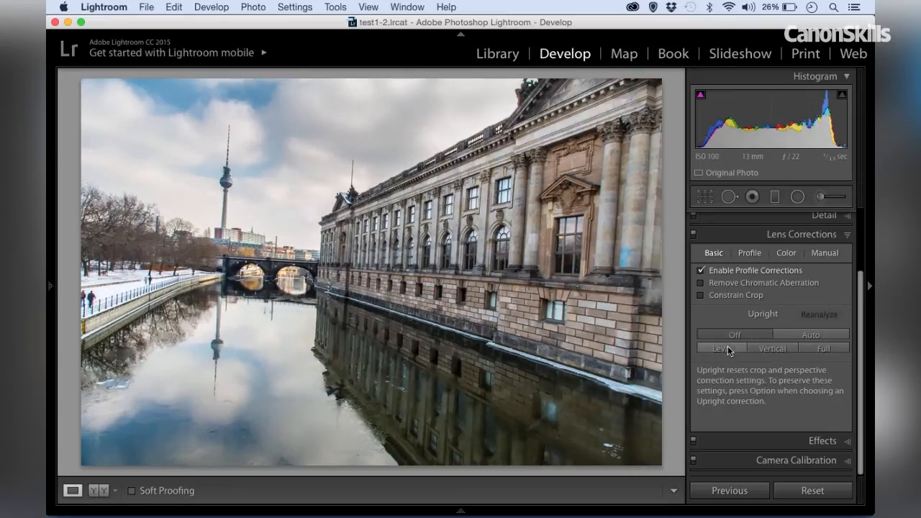
left_click(730, 349)
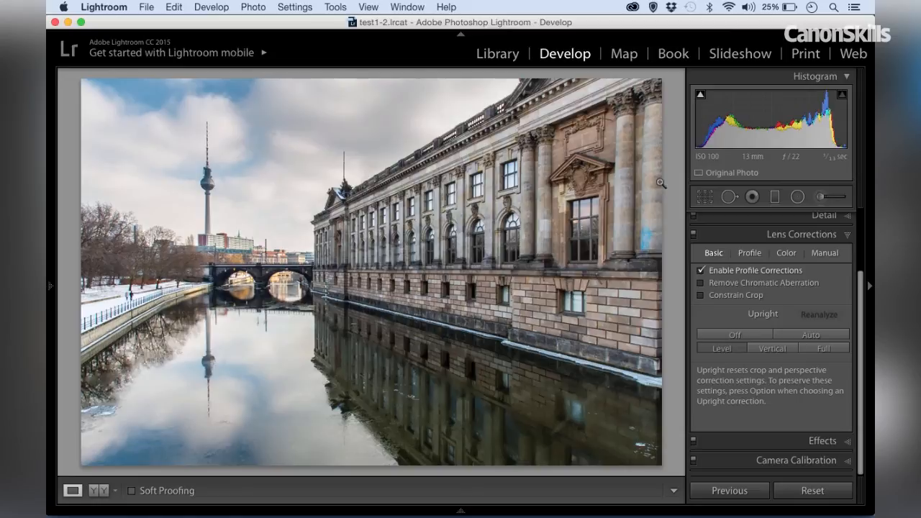
Enable Remove Chromatic Aberration for the canal photo, inspecting the riverbank fence close up
left_click(127, 304)
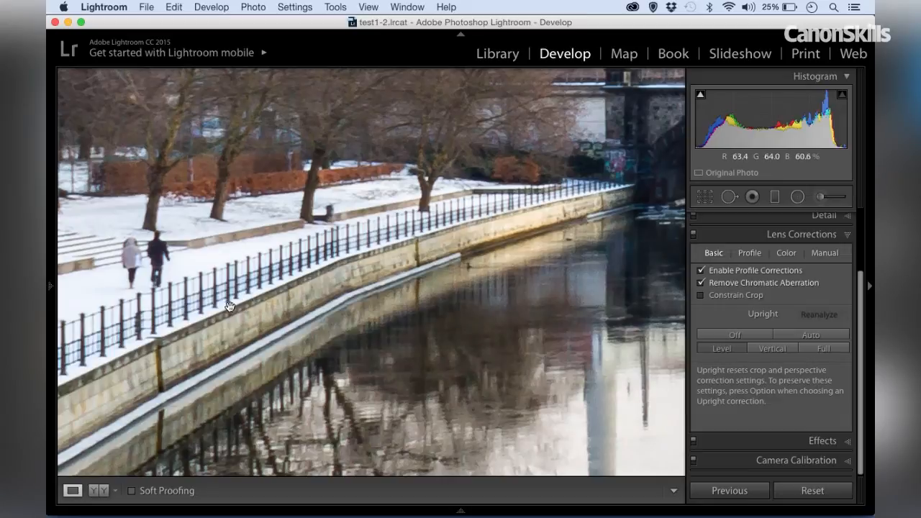
left_click(483, 274)
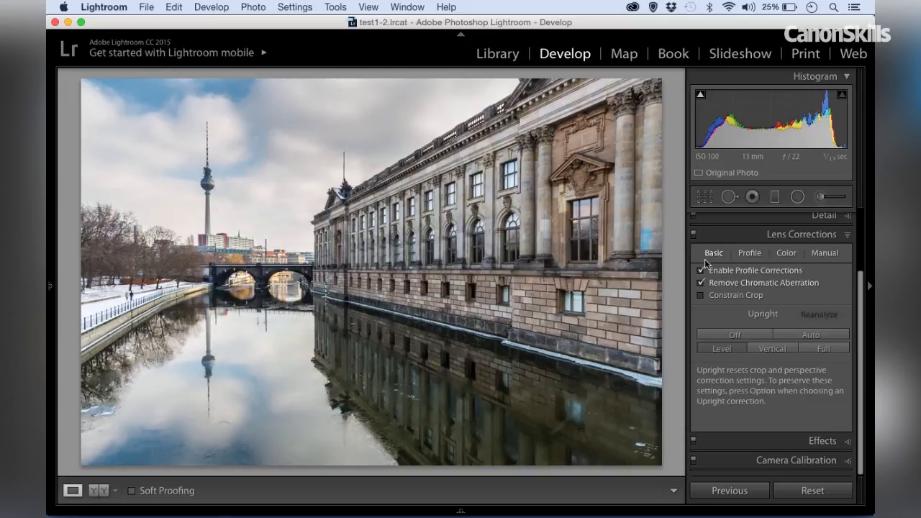
Switch to the stone building photo IMG_5226 and keep the photo strip hidden for a larger preview
mouse_move(470, 510)
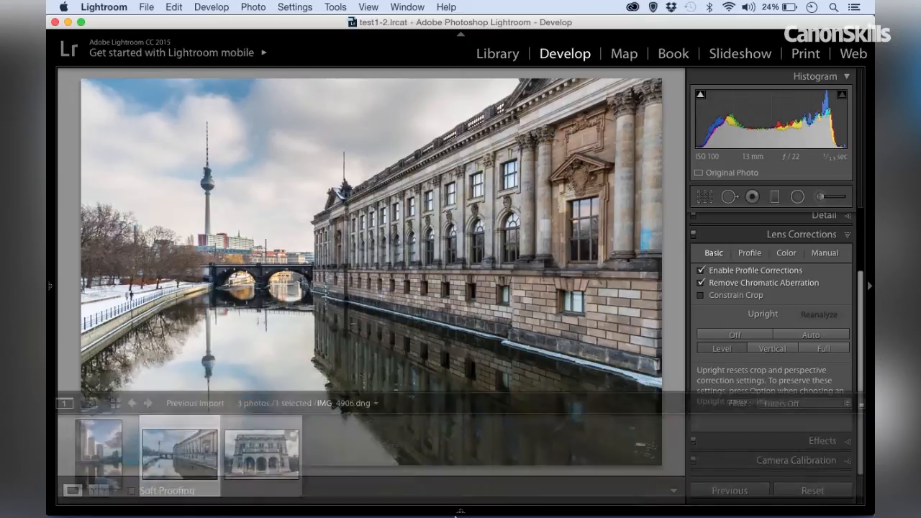
left_click(264, 445)
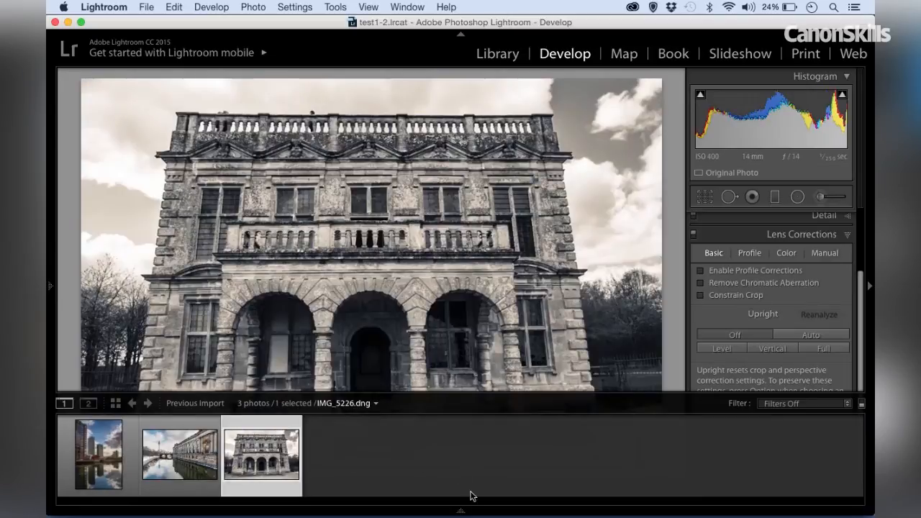
left_click(461, 512)
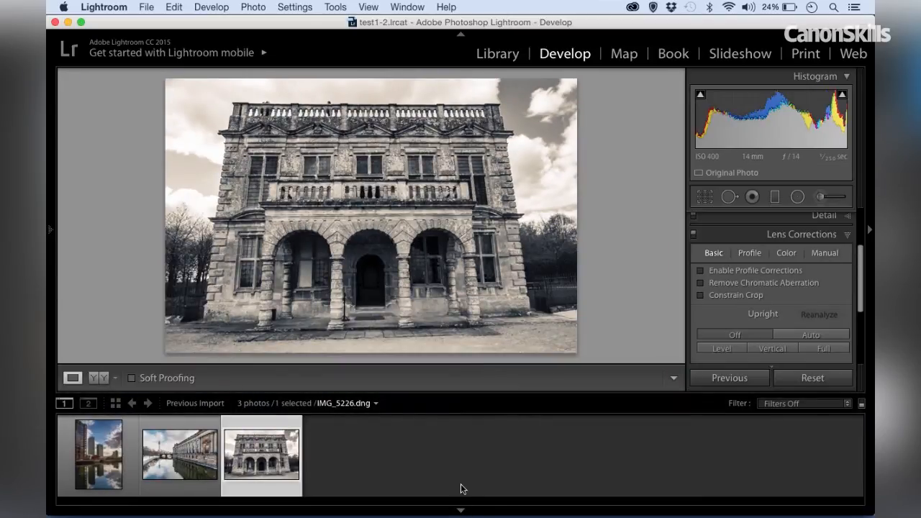
left_click(461, 512)
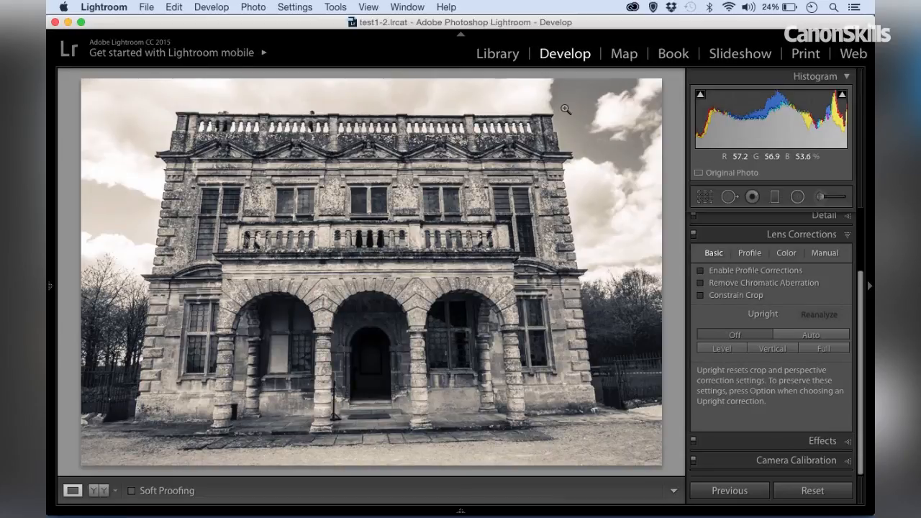
Compare the Auto, Level and Vertical Upright corrections on the building photo and apply Full
left_click(818, 334)
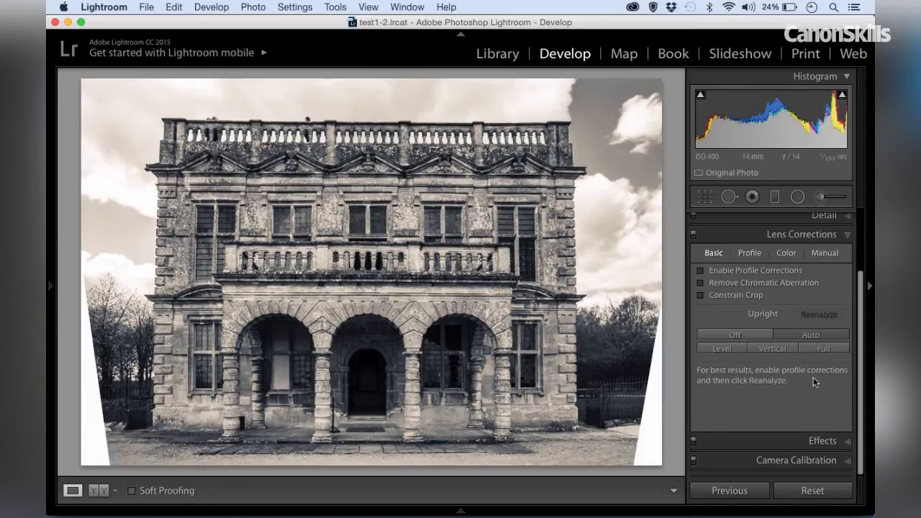
left_click(724, 347)
left_click(776, 350)
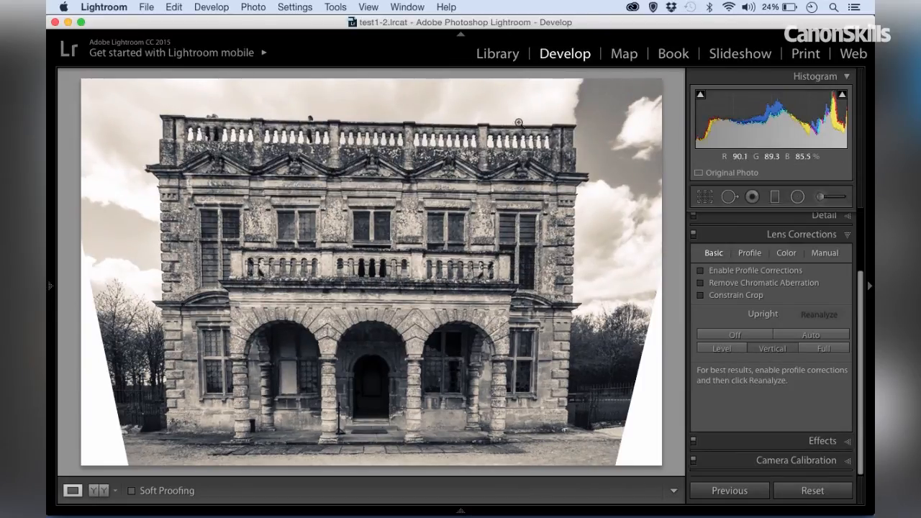
left_click(811, 348)
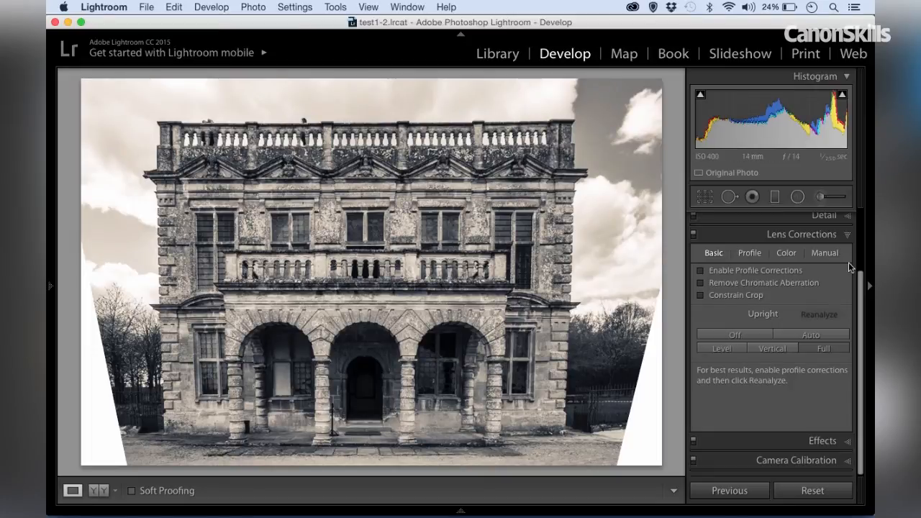
Refine the building's perspective manually with Scale 90, Vertical +12 and Aspect +42
left_click(824, 253)
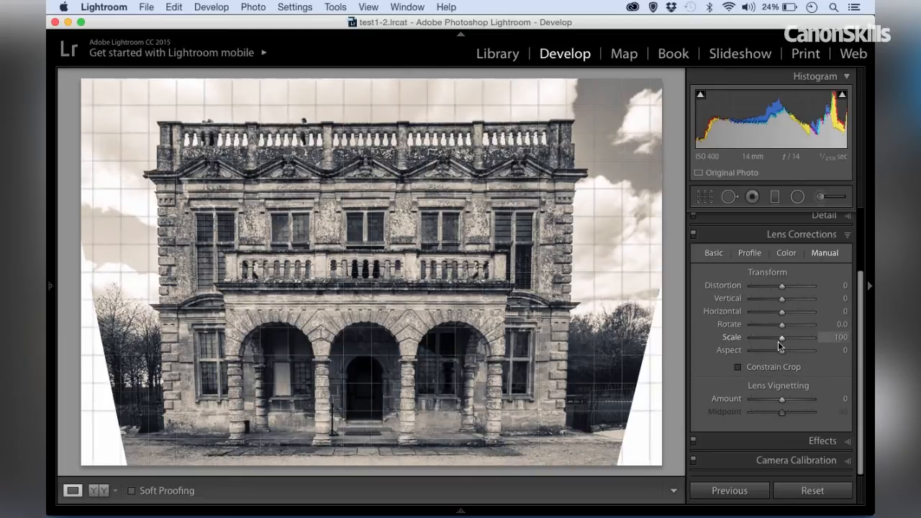
left_click_drag(782, 340, 775, 340)
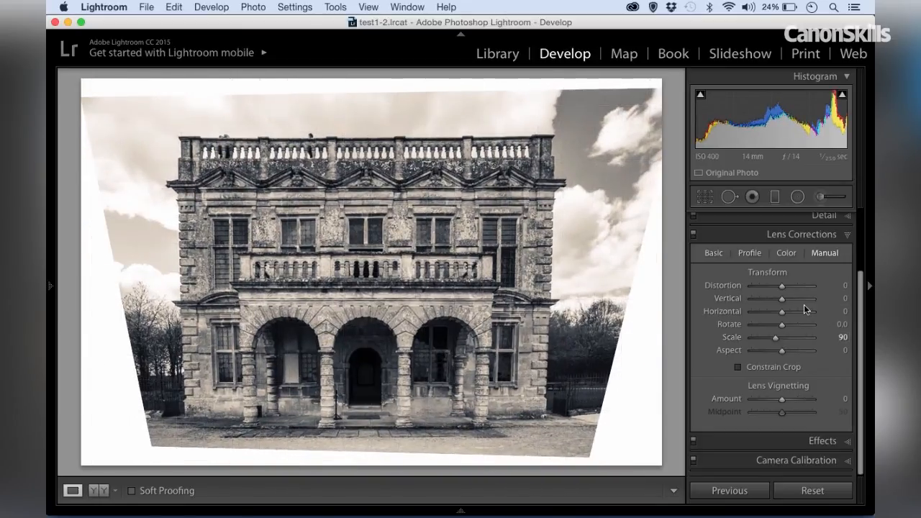
left_click_drag(781, 302, 786, 303)
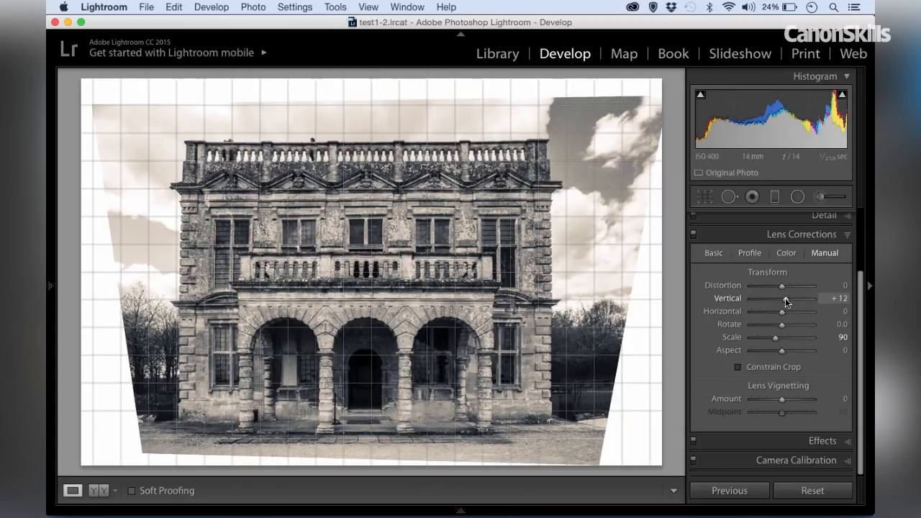
left_click_drag(784, 352, 802, 353)
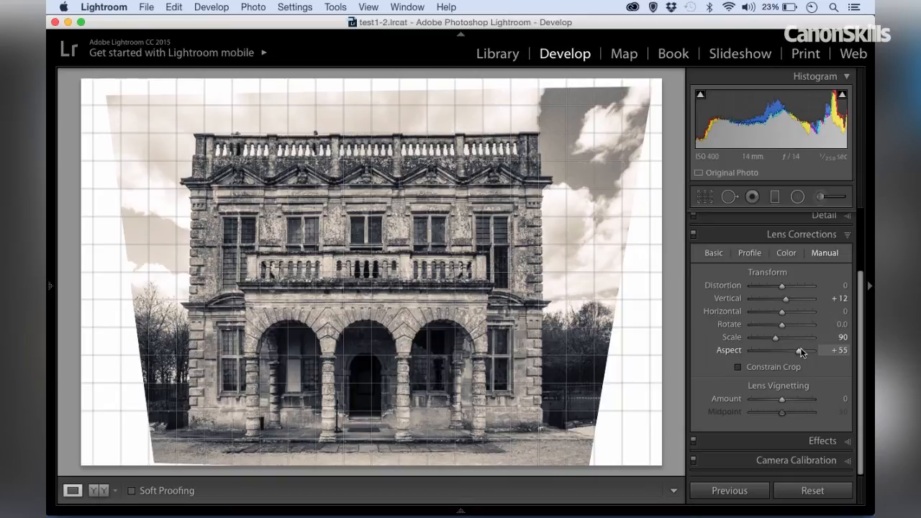
left_click_drag(802, 352, 794, 350)
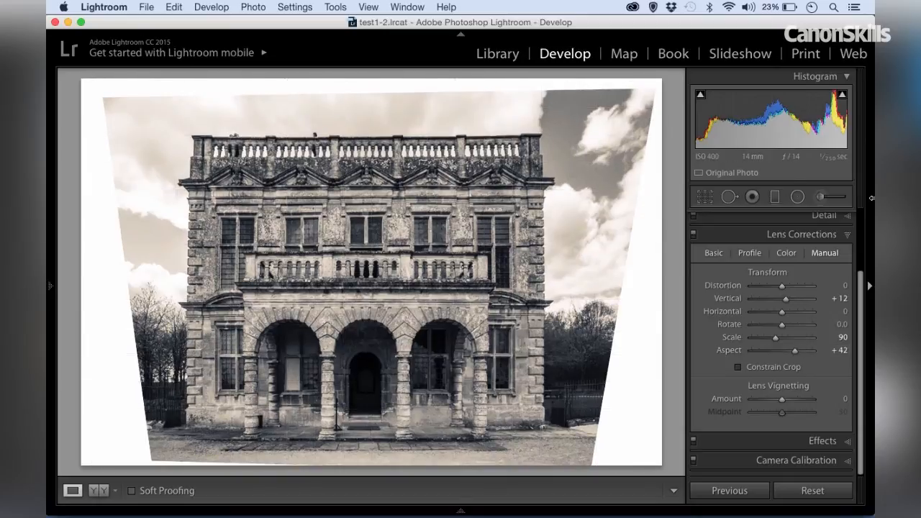
Crop the building photo with the aspect ratio unconstrained, trimming the blank white edges on all sides
left_click(705, 196)
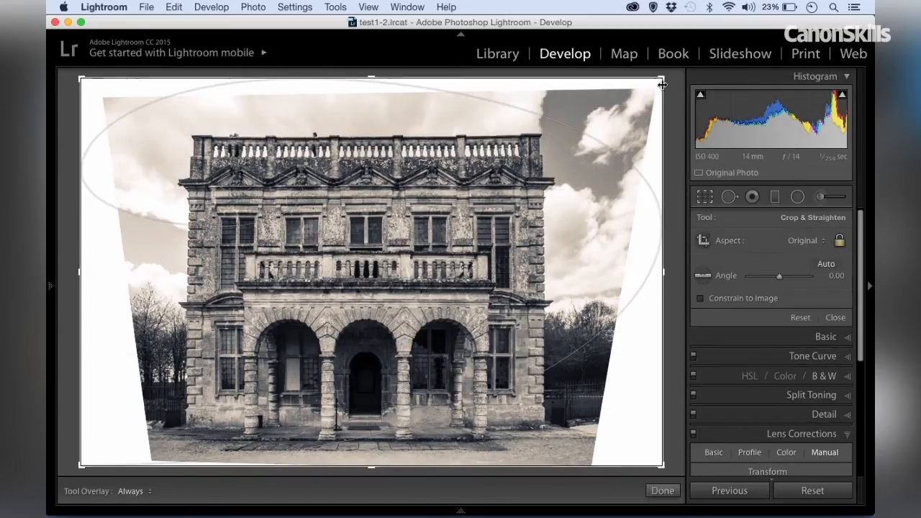
left_click_drag(662, 84, 627, 105)
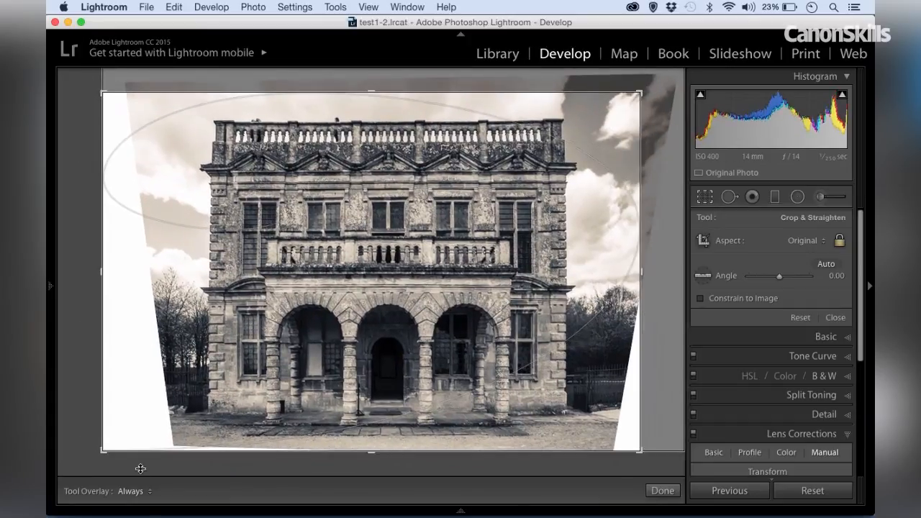
right_click(263, 119)
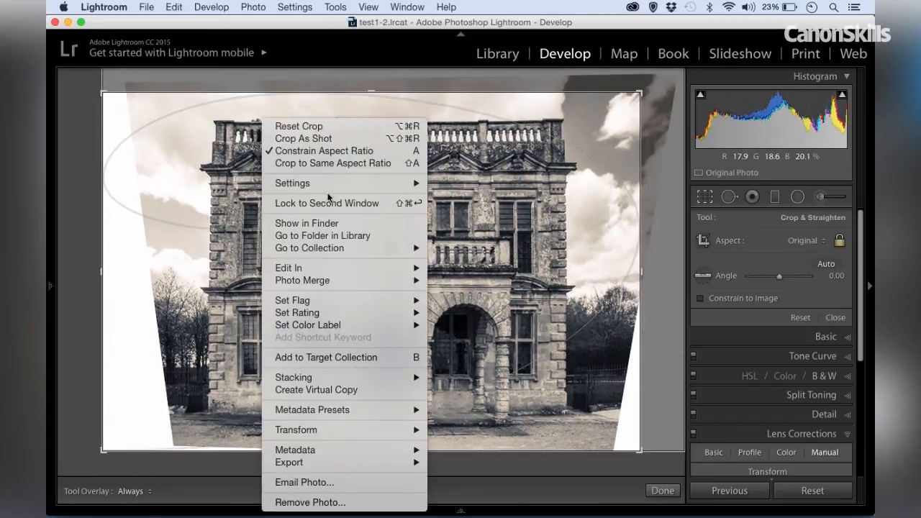
left_click(311, 154)
left_click_drag(103, 271, 137, 269)
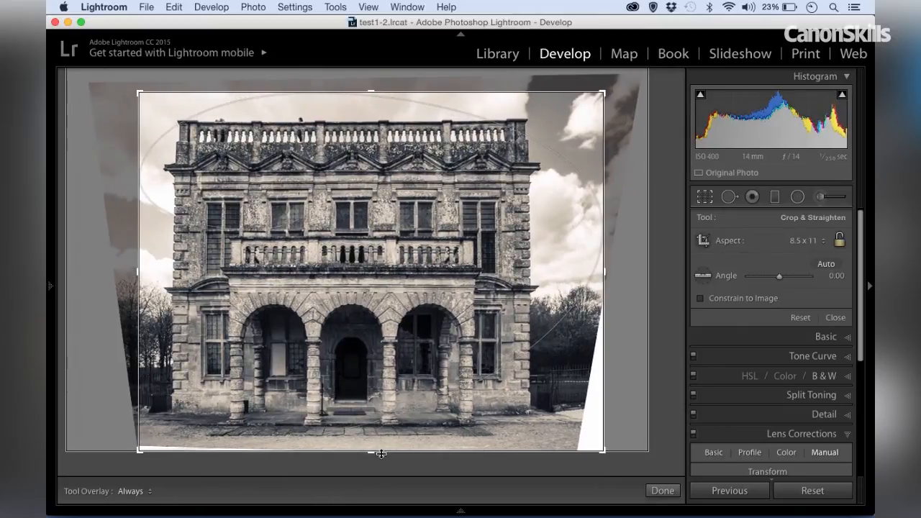
left_click_drag(375, 453, 375, 447)
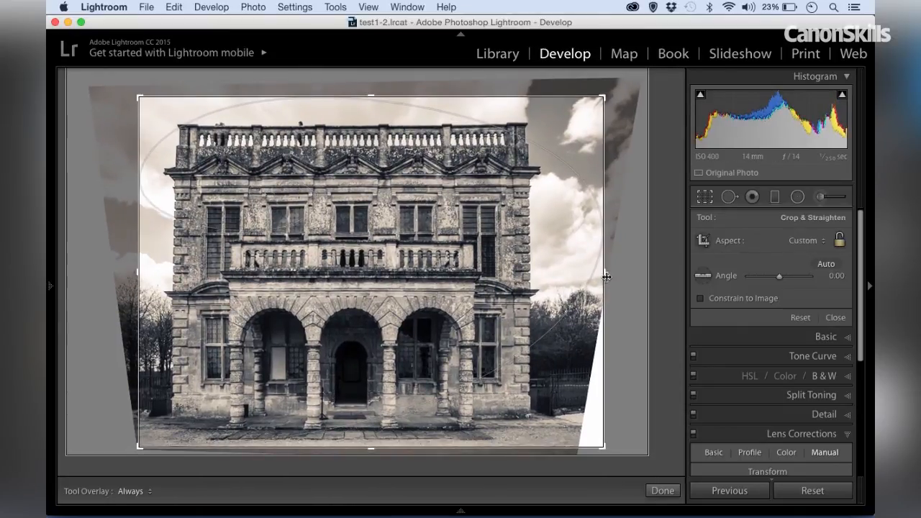
left_click_drag(605, 275, 600, 276)
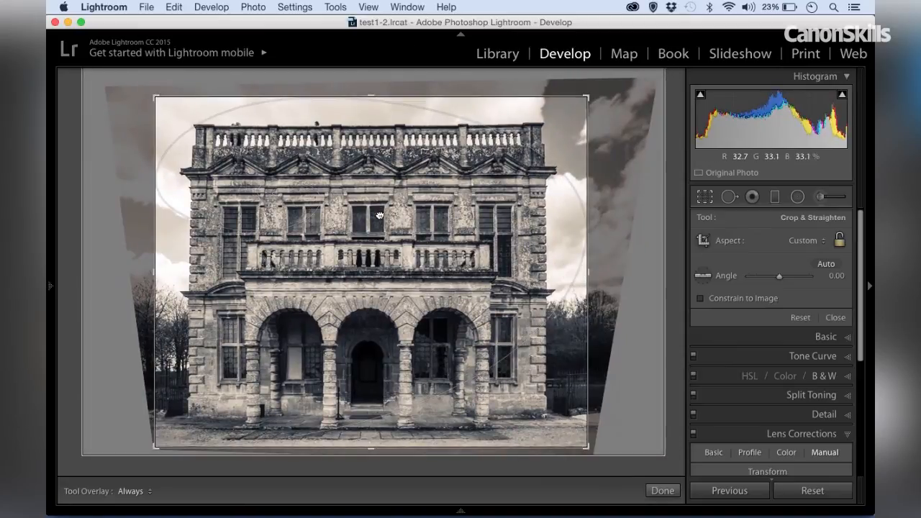
key("Return")
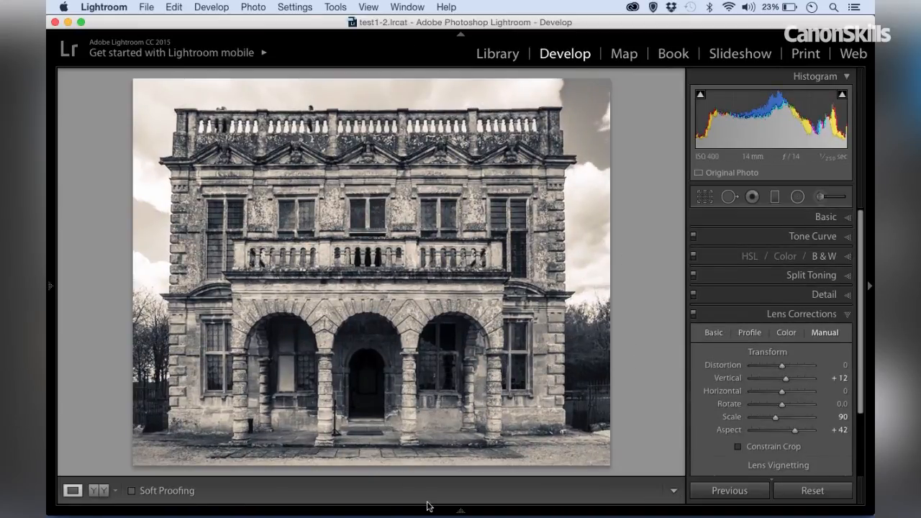
Switch to the waterfront tower photo, enable profile corrections and apply the Vertical Upright correction
mouse_move(449, 514)
left_click(98, 455)
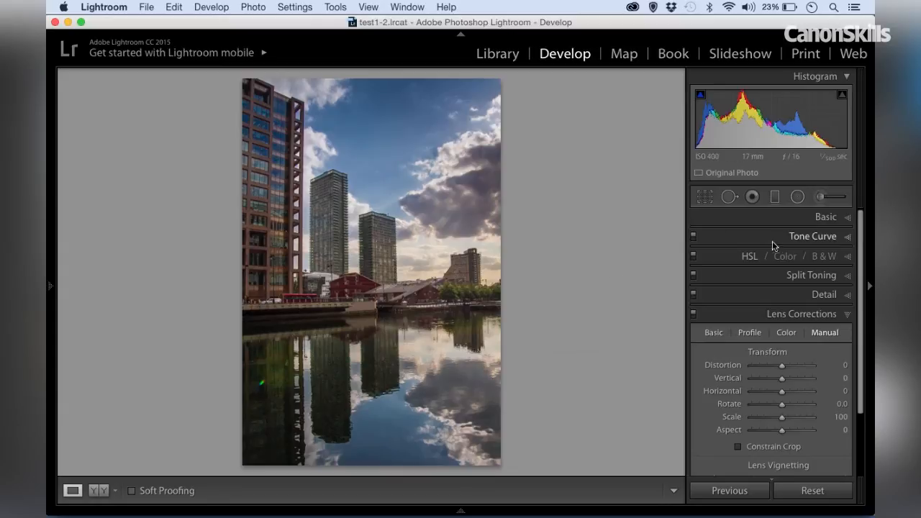
left_click(714, 334)
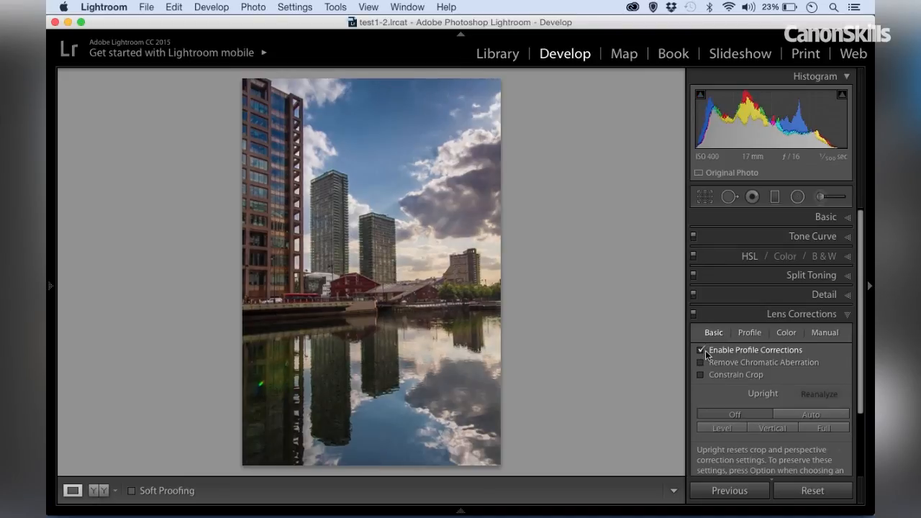
left_click(770, 429)
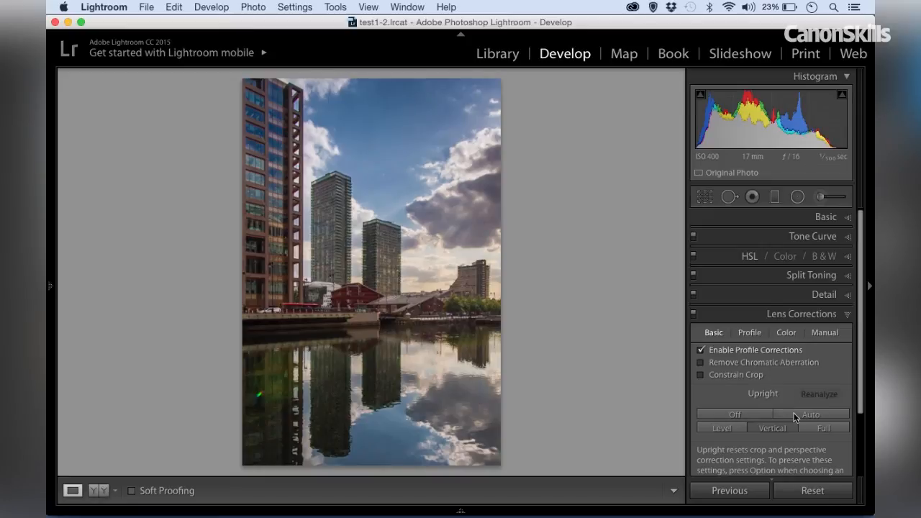
Set the tower photo's transform Scale to 88 and crop away the white borders at the original aspect ratio
left_click(822, 333)
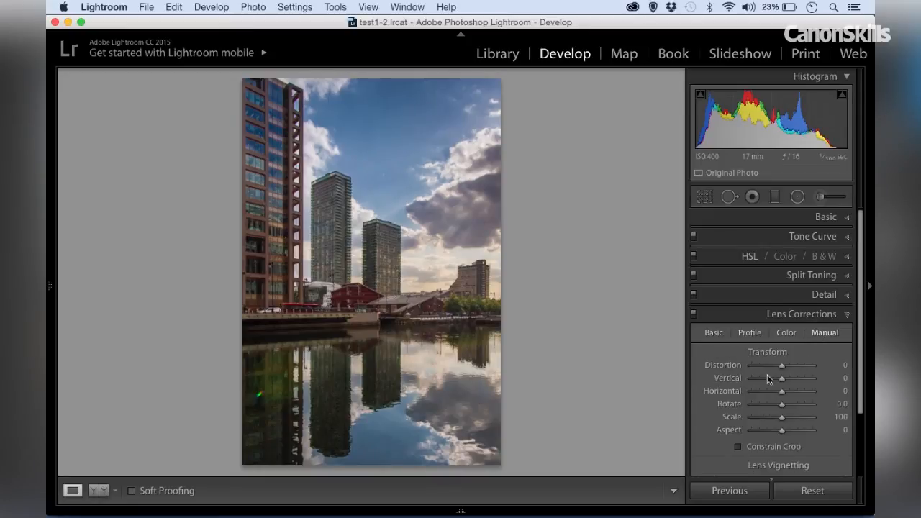
left_click_drag(782, 419, 774, 419)
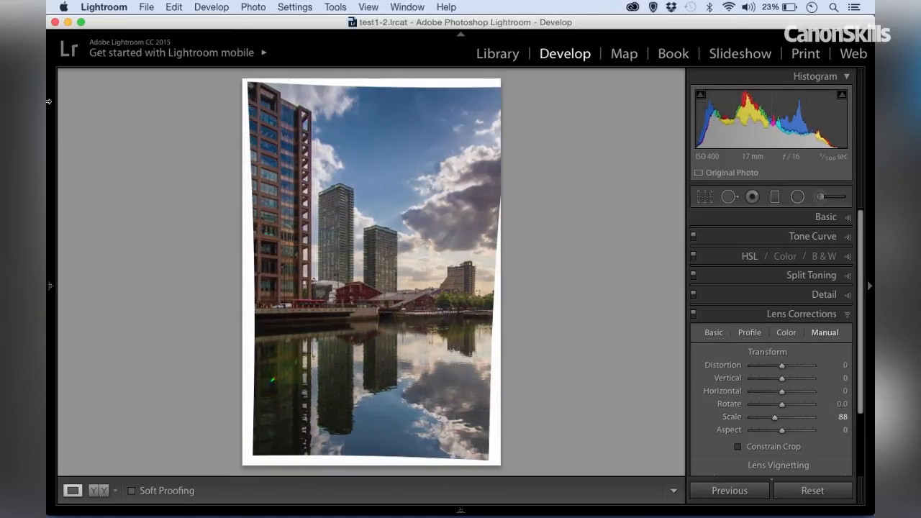
left_click(705, 197)
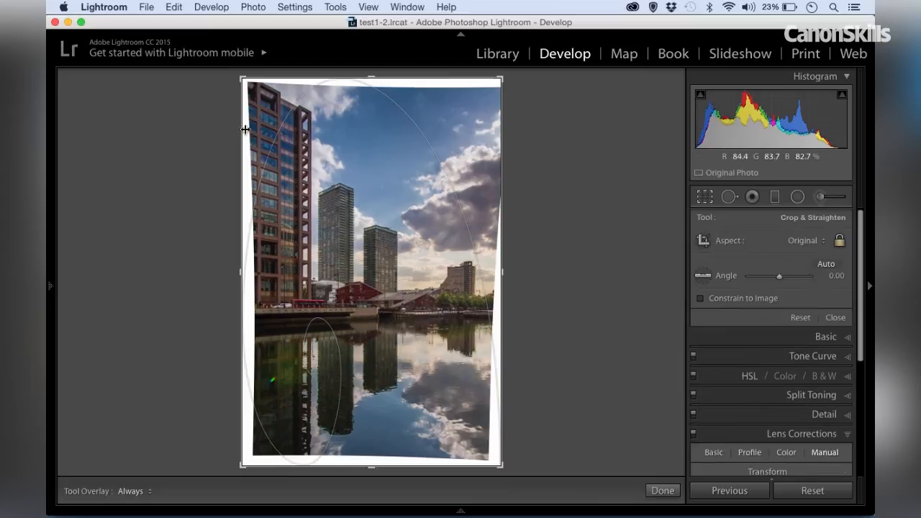
left_click_drag(244, 82, 247, 84)
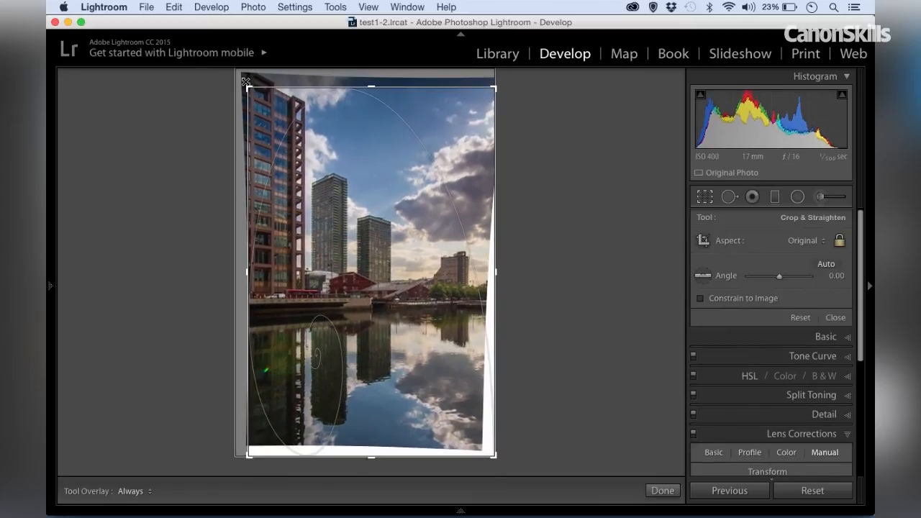
left_click_drag(498, 454, 488, 446)
left_click_drag(397, 243, 395, 247)
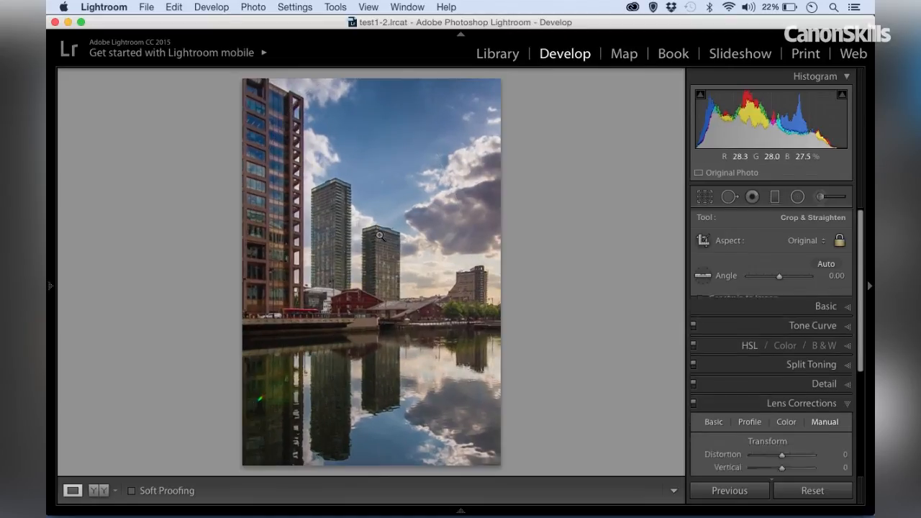
key("Return")
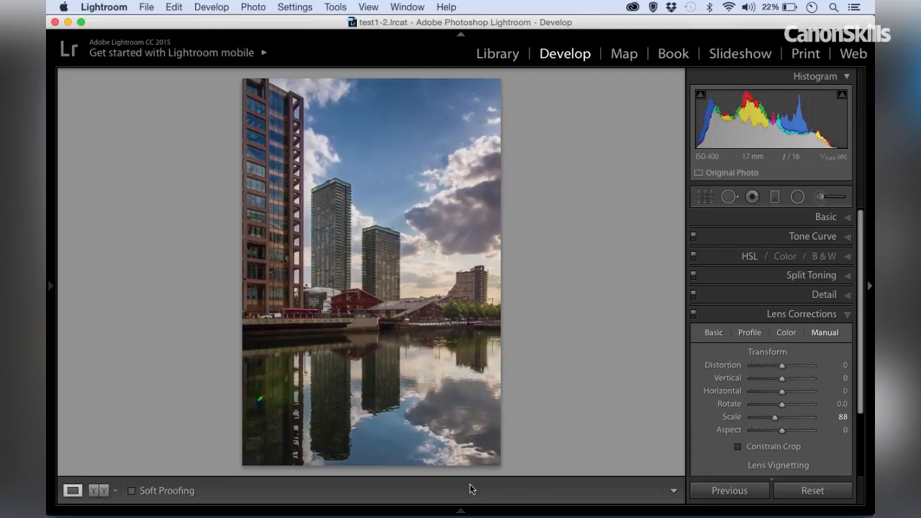
Set up an export of all three photos with JPEG as the image format, and cancel it without exporting
mouse_move(462, 512)
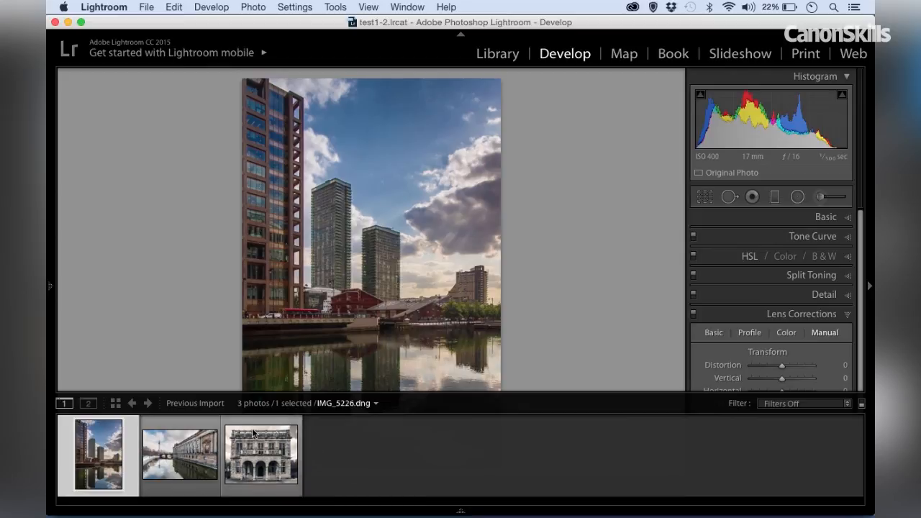
left_click(147, 7)
left_click(205, 168)
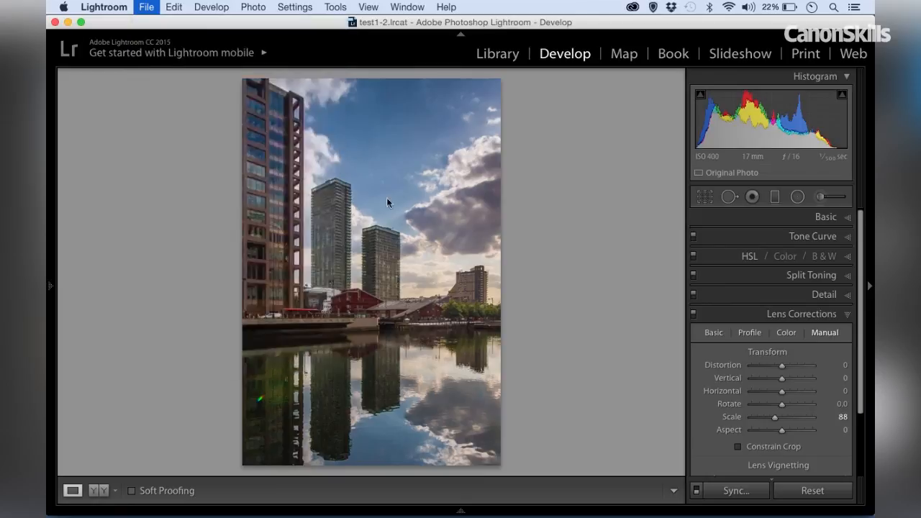
left_click_drag(686, 213, 693, 272)
scroll(692, 273, "down", 5)
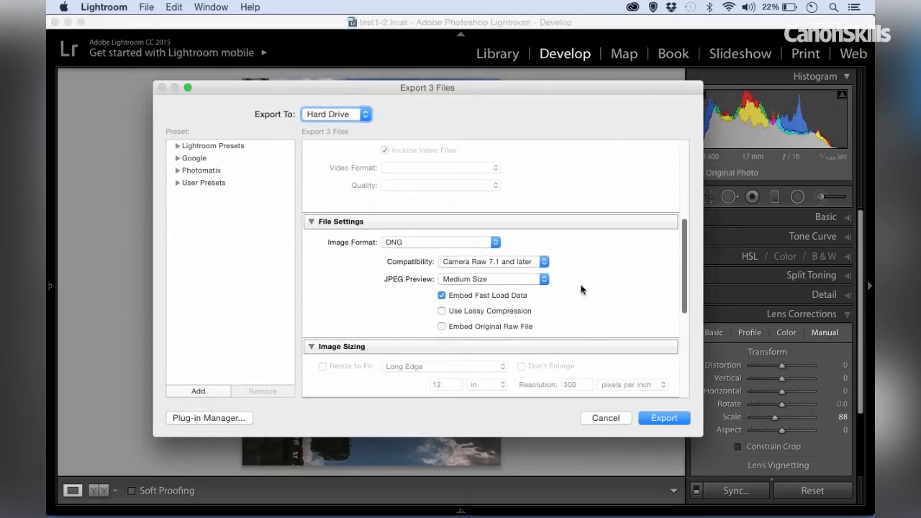
left_click(462, 243)
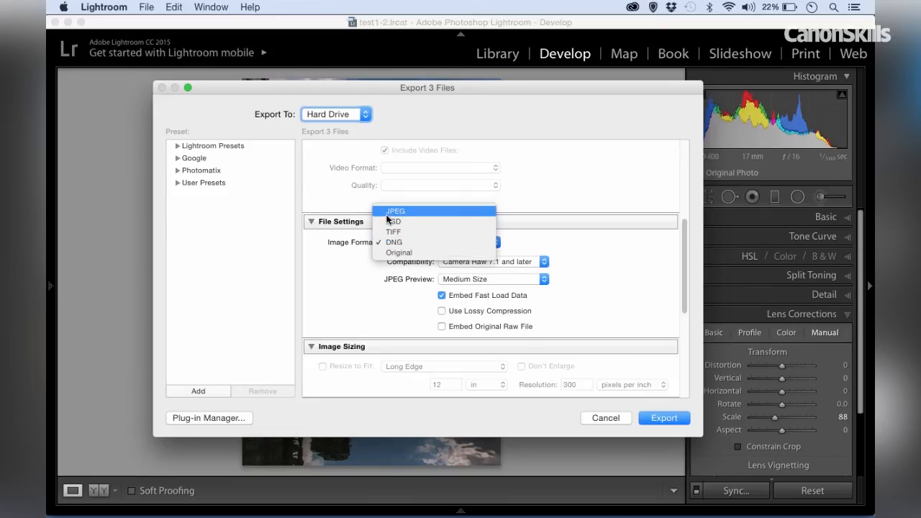
left_click(446, 211)
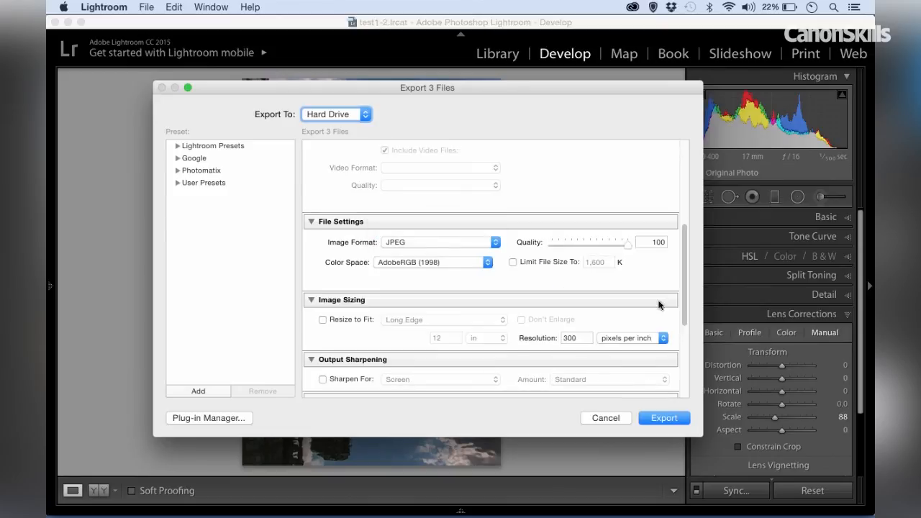
left_click(603, 420)
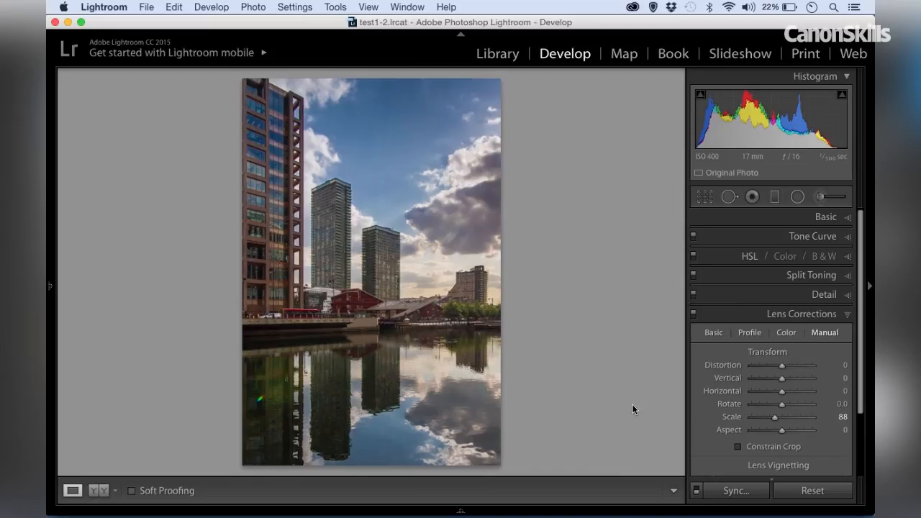